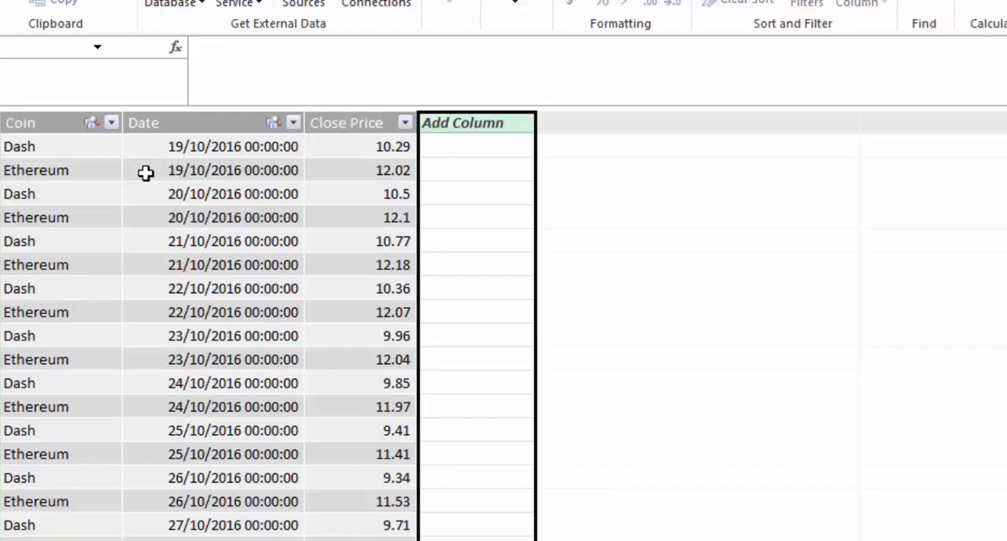
{"action": "left_click", "coordinate": [189, 124]}
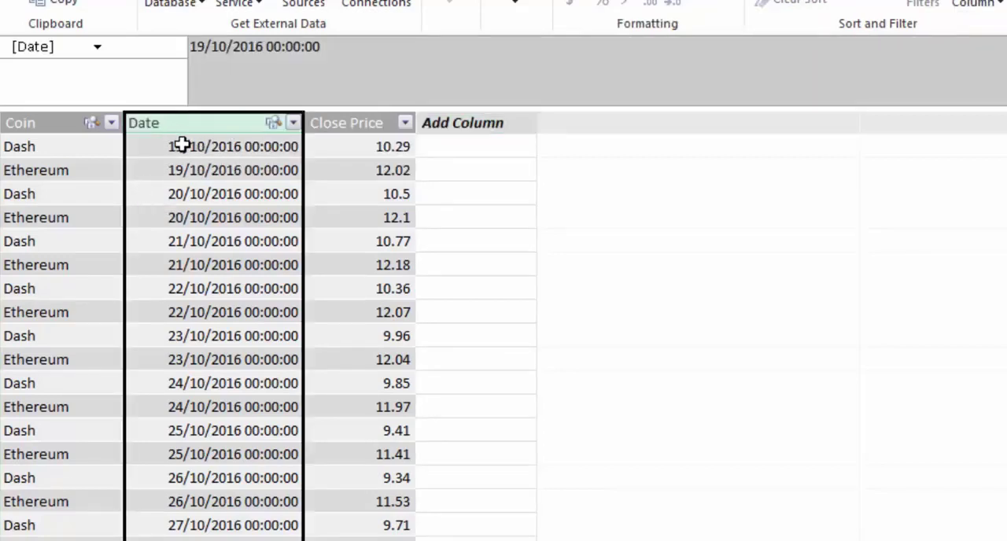
{"action": "left_click_drag", "start_coordinate": [347, 151], "coordinate": [331, 315]}
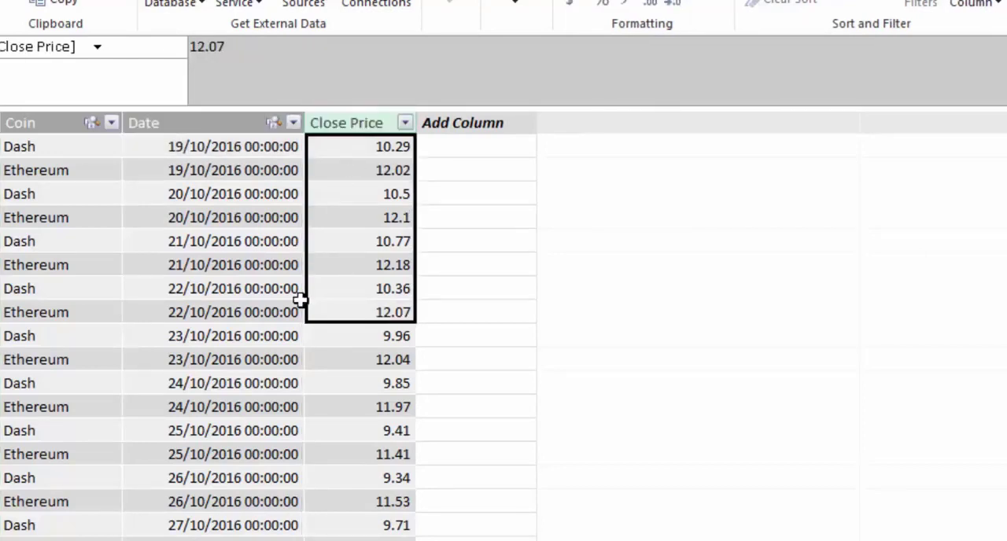
{"action": "left_click", "coordinate": [76, 152]}
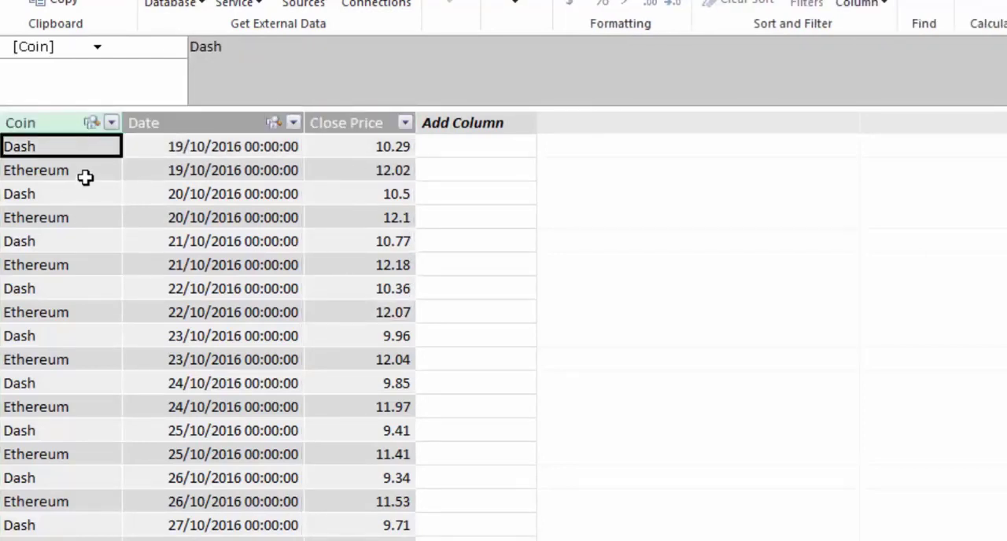
{"action": "left_click", "coordinate": [83, 172]}
{"action": "left_click", "coordinate": [84, 146]}
Step: Add a calculated column to the stocks table with =COUNTROWS(FILTER(stocks,stocks[Date]<=EARLIER(stocks[Date])&& stocks[Coin]=EARLIER(stocks[Coin])))
{"action": "left_click", "coordinate": [443, 119]}
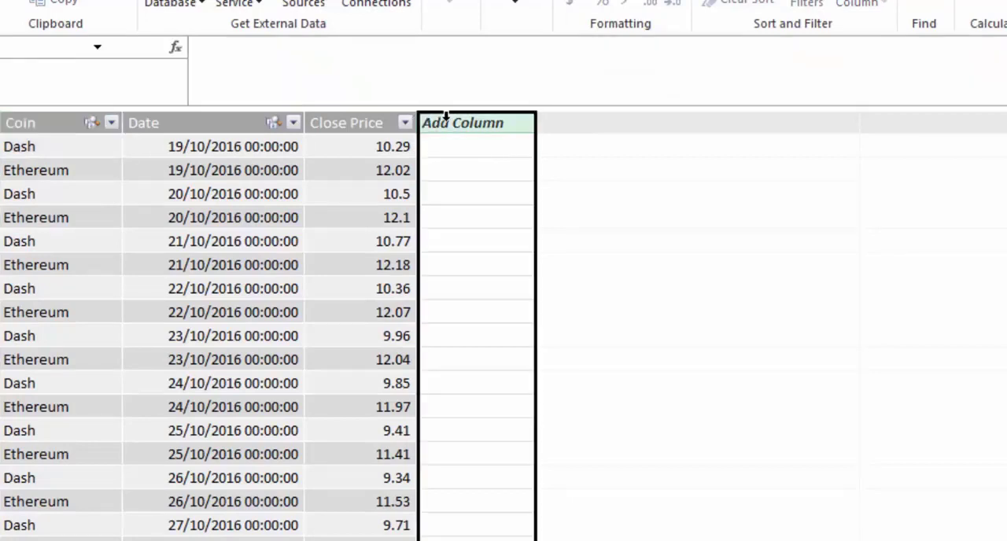
{"action": "left_click", "coordinate": [210, 53]}
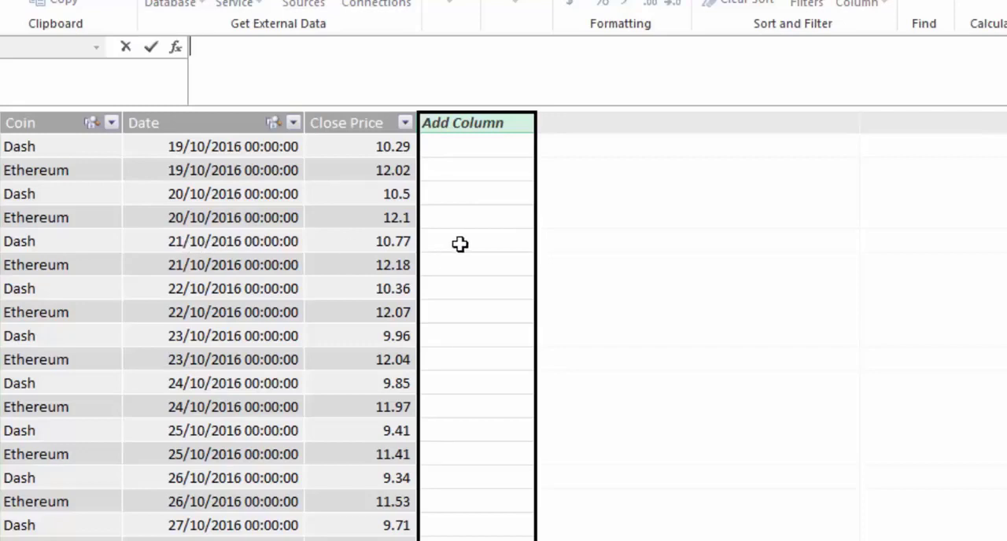
{"action": "left_click", "coordinate": [280, 239]}
{"action": "left_click", "coordinate": [497, 123]}
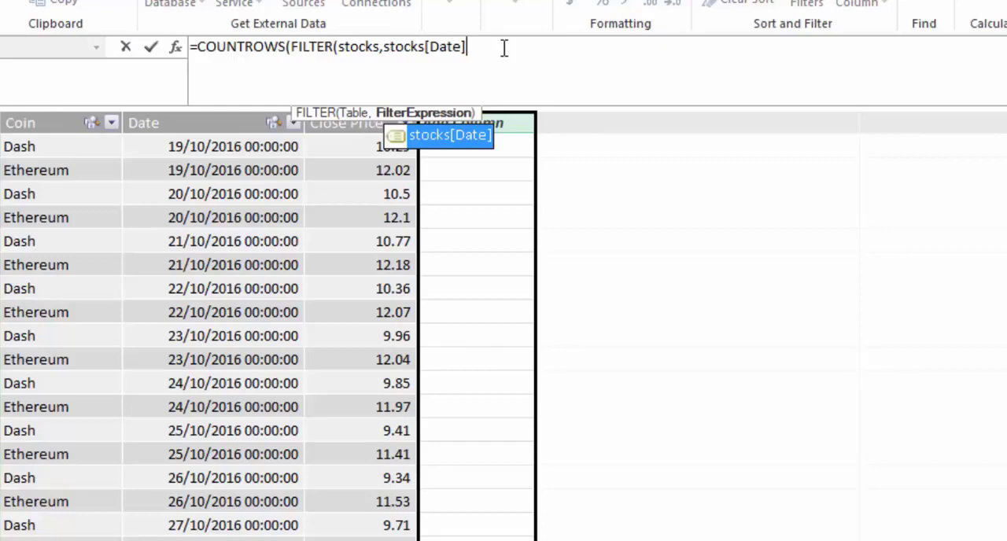
{"action": "type", "text": "<="}
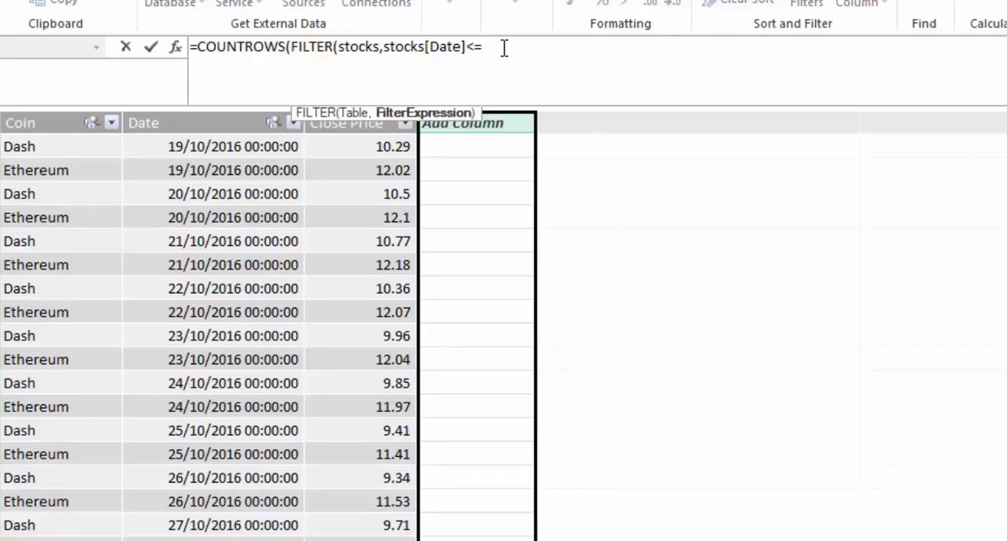
{"action": "key", "text": "BackSpace"}
{"action": "key", "text": "BackSpace"}
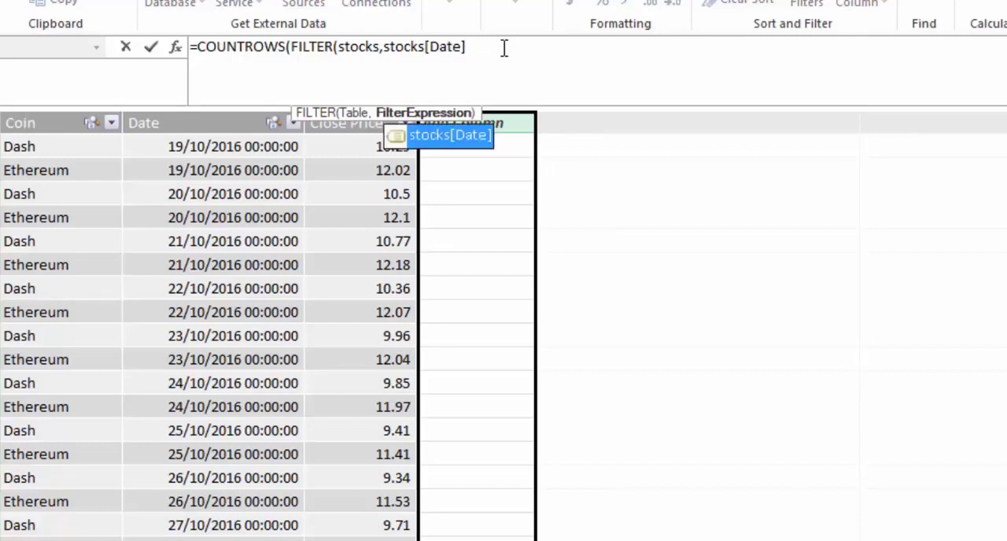
{"action": "type", "text": "<=EARLIER(stocks[Date])&& stocks[Coin]=EARLIER(stocks[Coin])))"}
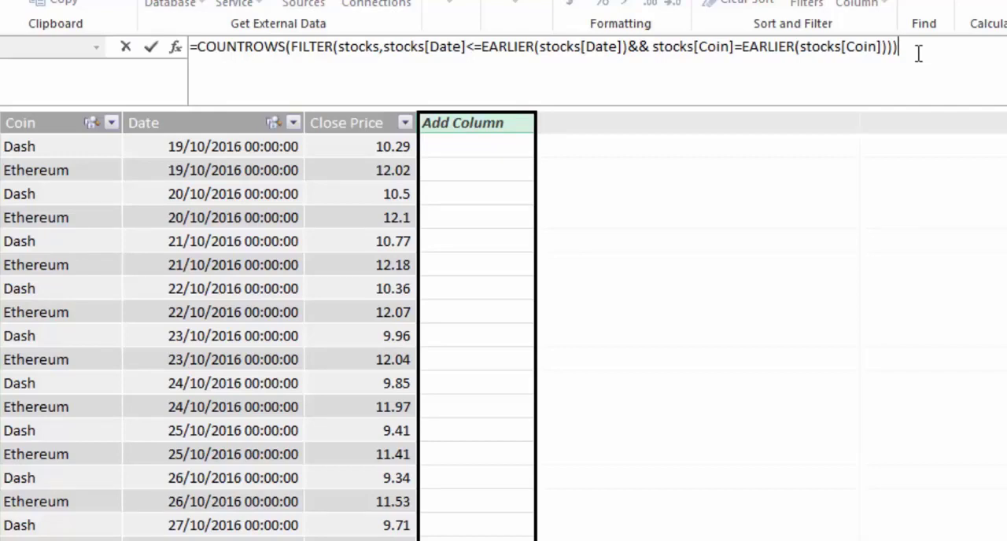
{"action": "key", "text": "Return"}
Step: Rename the new row-counting calculated column in the stocks table as Dayno
{"action": "right_click", "coordinate": [512, 149]}
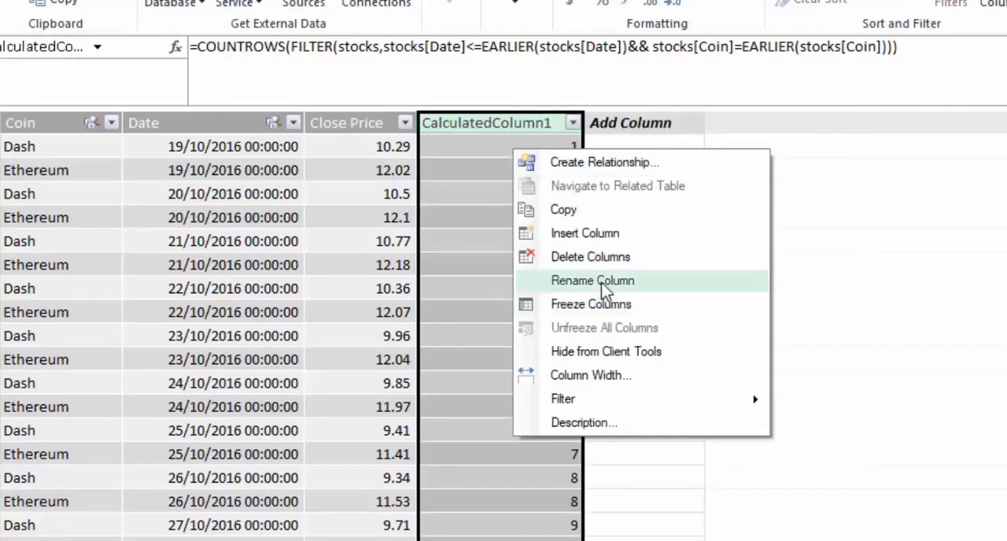
{"action": "left_click", "coordinate": [602, 281]}
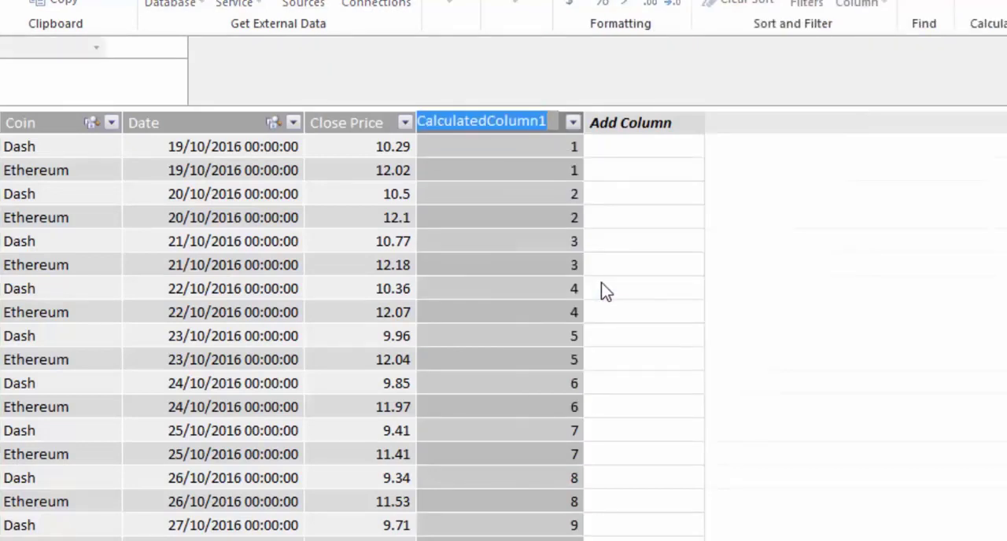
{"action": "type", "text": "Day"}
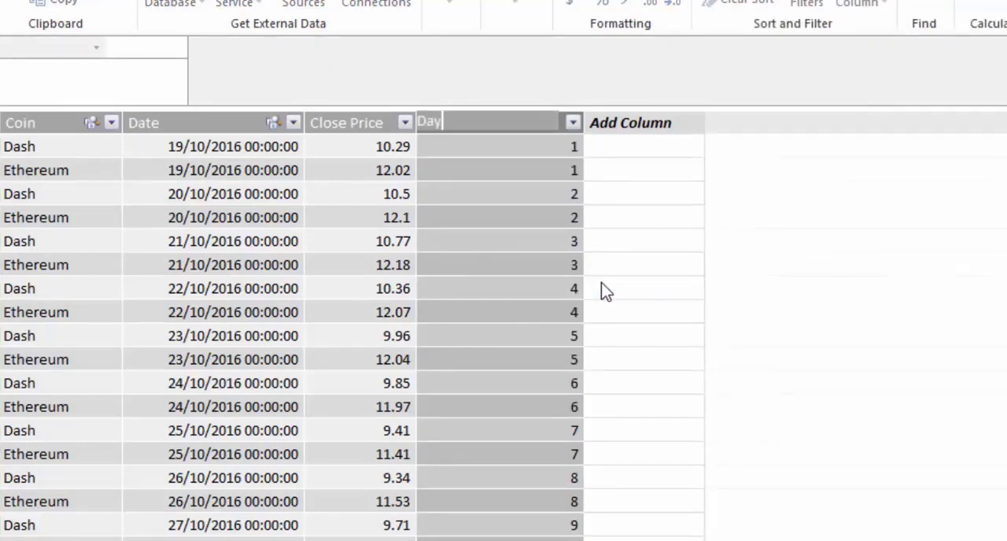
{"action": "type", "text": "no"}
{"action": "left_click", "coordinate": [473, 262]}
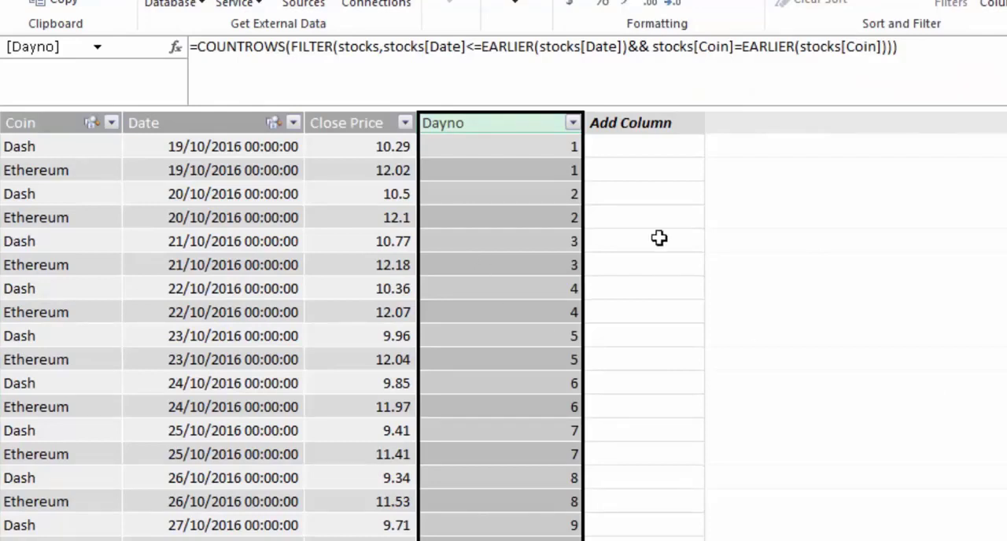
Step: Try to add a calculated column with =CALCULATE(VALUES(stocks[Date]),FILTER(stocks,stocks[Dayno]=EARLIER(stocks[Dayno])-50 && stocks[Coin]=EARLIER(stocks[Coin])))
{"action": "left_click", "coordinate": [665, 124]}
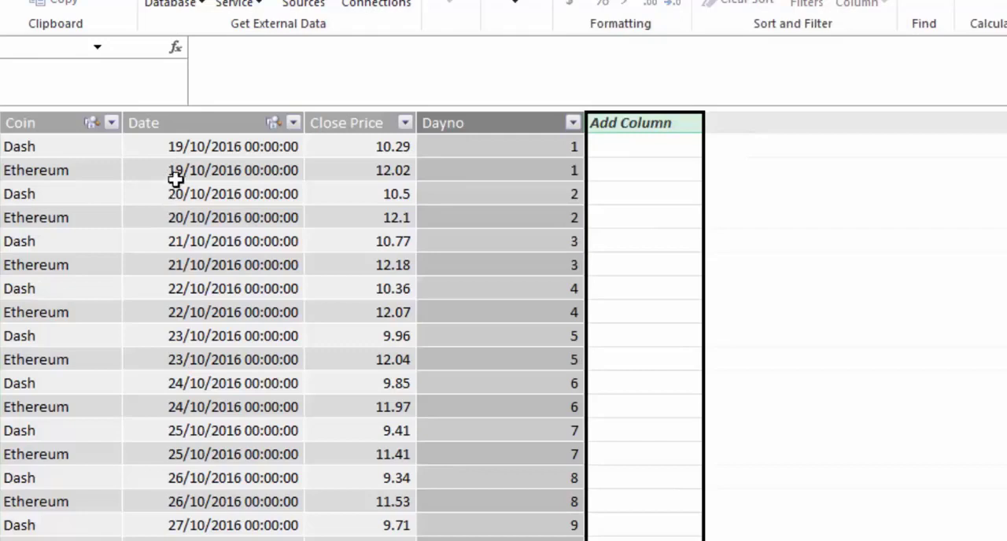
{"action": "left_click", "coordinate": [224, 49]}
{"action": "type", "text": "=CALCULATE(VALUES(stocks[Date]),FILTER(stocks,stocks[Dayno]=EARLIER(stocks[Dayno])-50 && stocks[Coin]=EARLIER(stocks[Coin])))"}
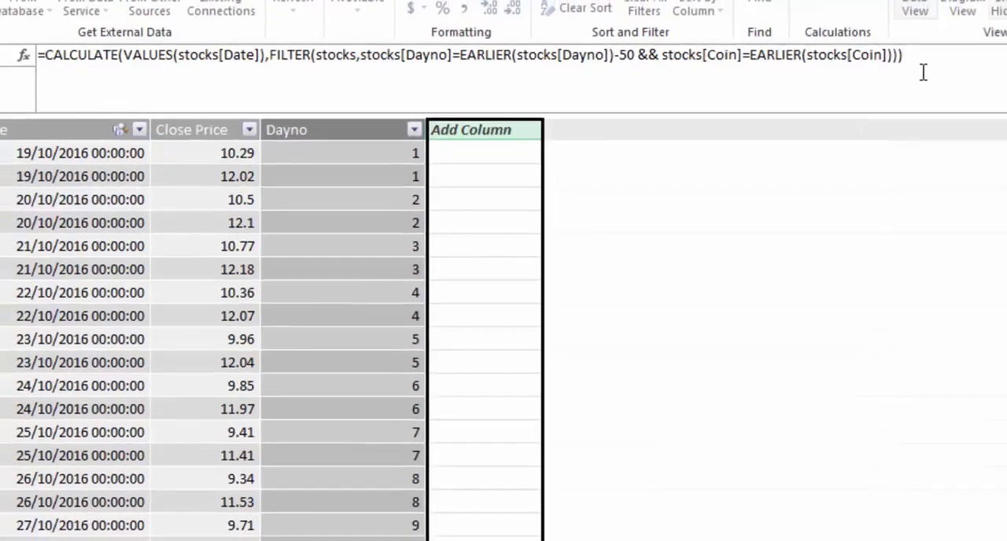
{"action": "key", "text": "Return"}
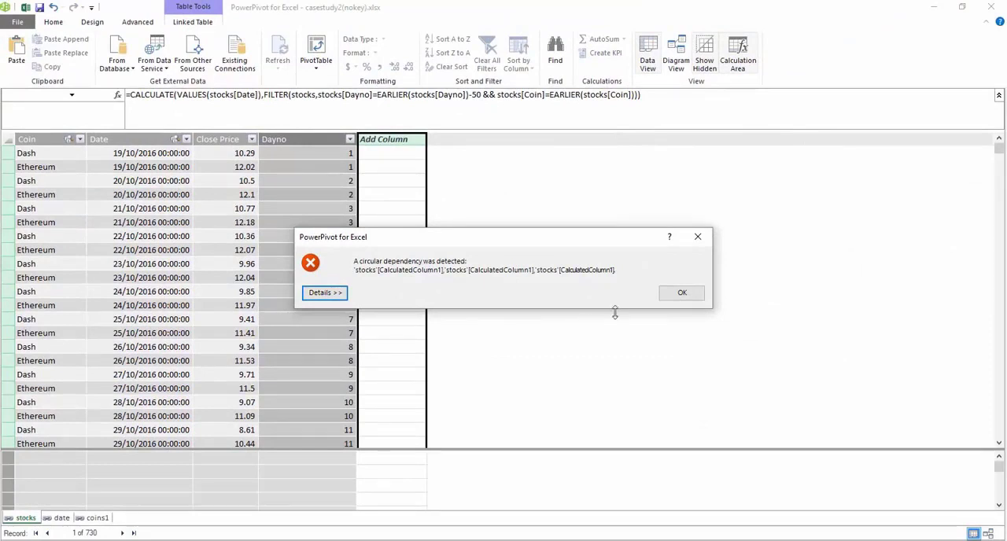
{"action": "left_click", "coordinate": [680, 302]}
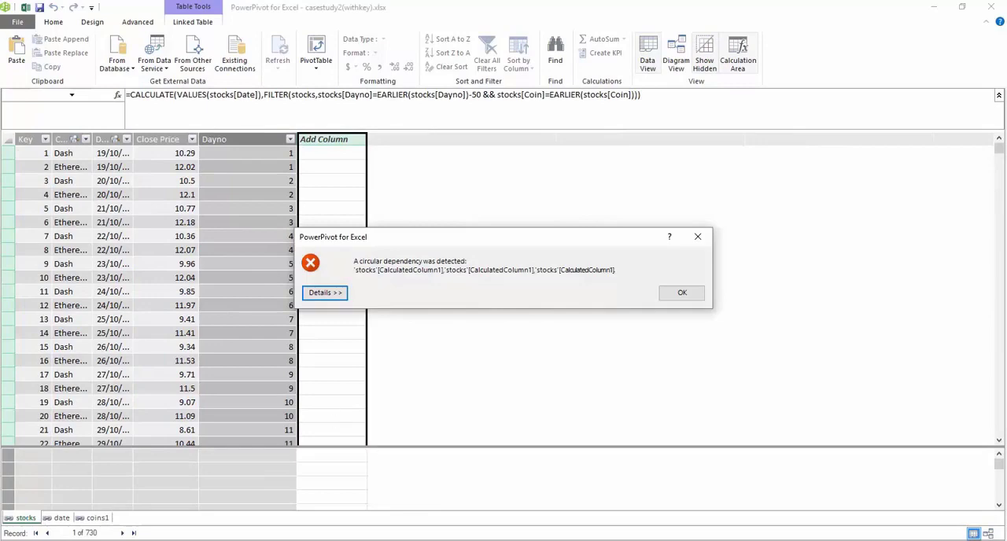
Step: Switch to the Excel workbook, view the Key column on the stocks sheet, and return to PowerPivot
{"action": "left_click", "coordinate": [377, 515]}
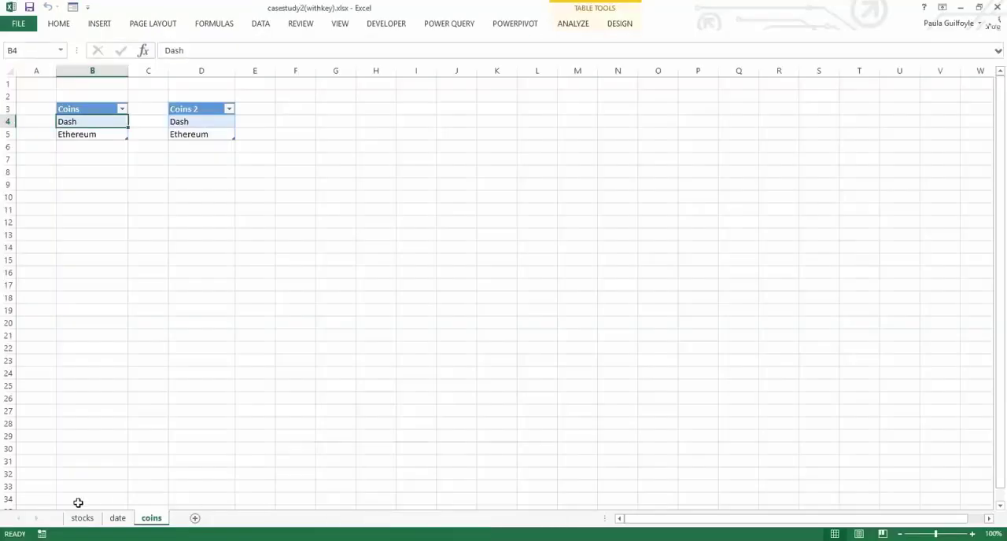
{"action": "left_click", "coordinate": [82, 517]}
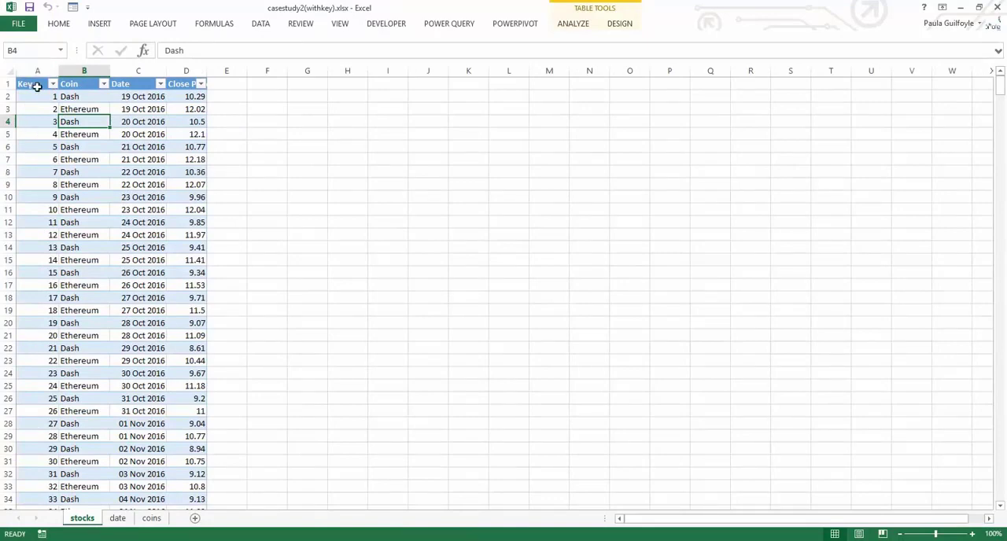
{"action": "left_click", "coordinate": [490, 508]}
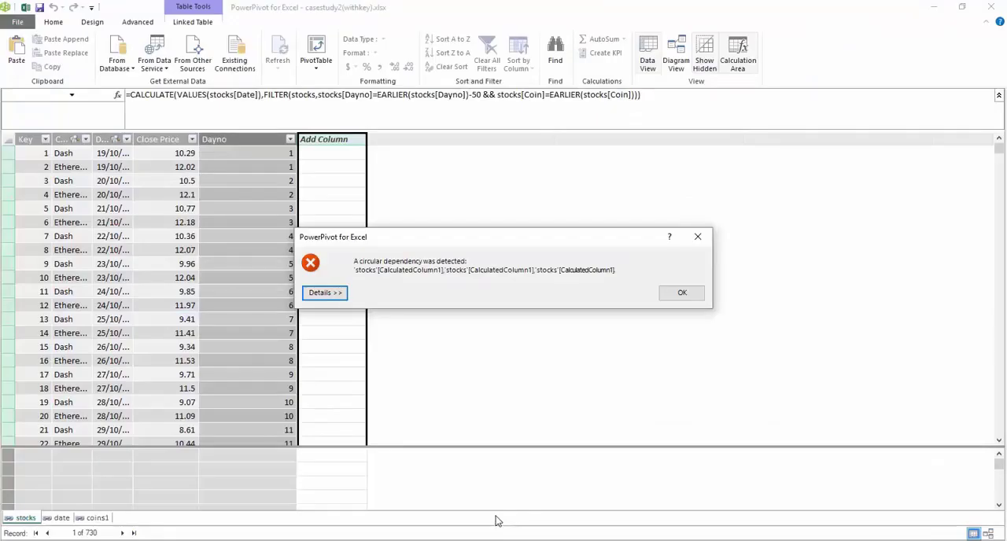
Step: Set Key as the row identifier in the Table Behavior settings of the stocks table
{"action": "left_click", "coordinate": [681, 292]}
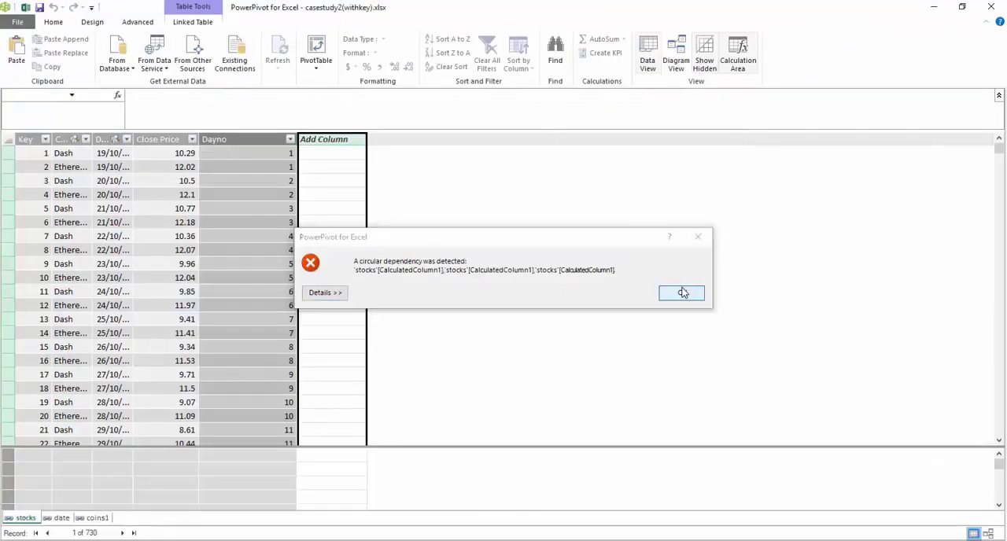
{"action": "left_click", "coordinate": [138, 22]}
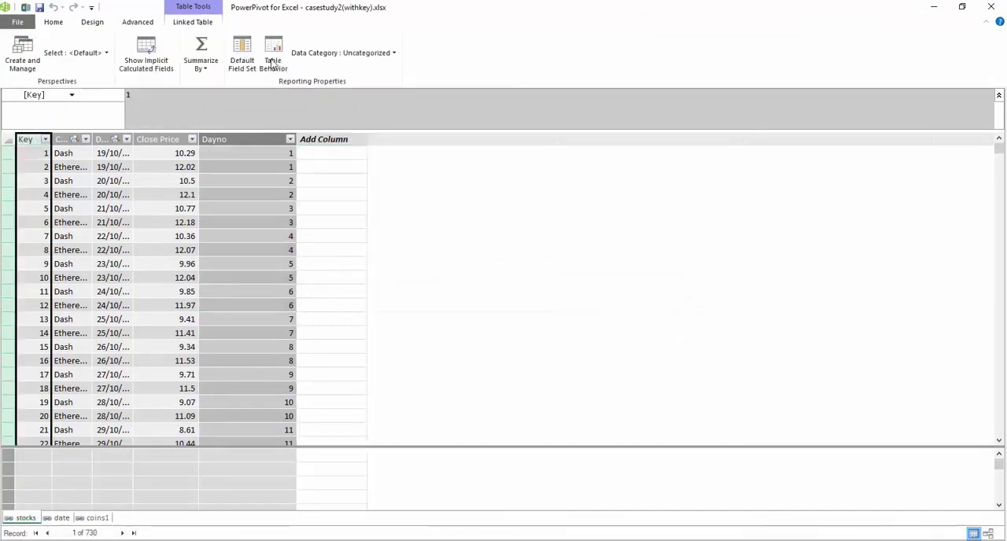
{"action": "left_click", "coordinate": [273, 62]}
{"action": "left_click", "coordinate": [384, 208]}
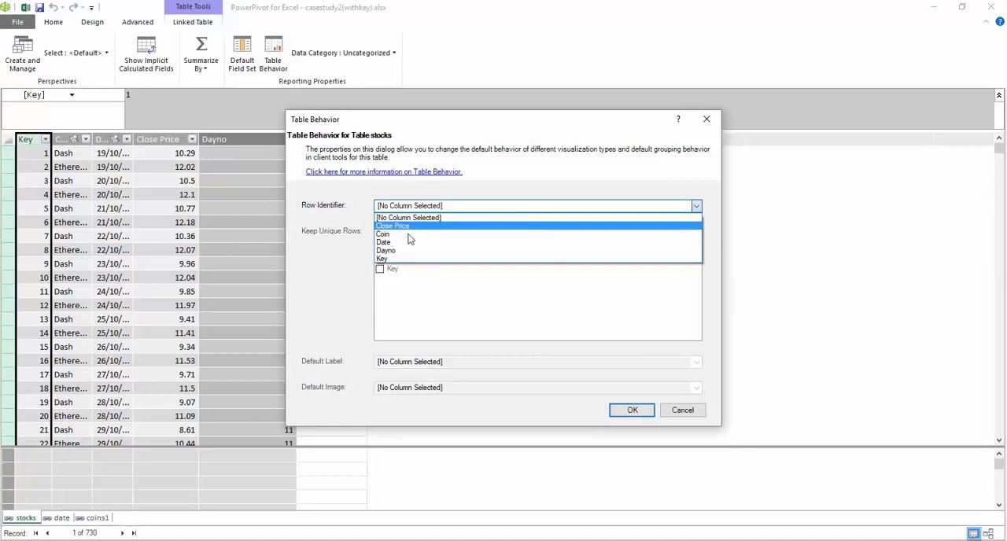
{"action": "left_click", "coordinate": [410, 258]}
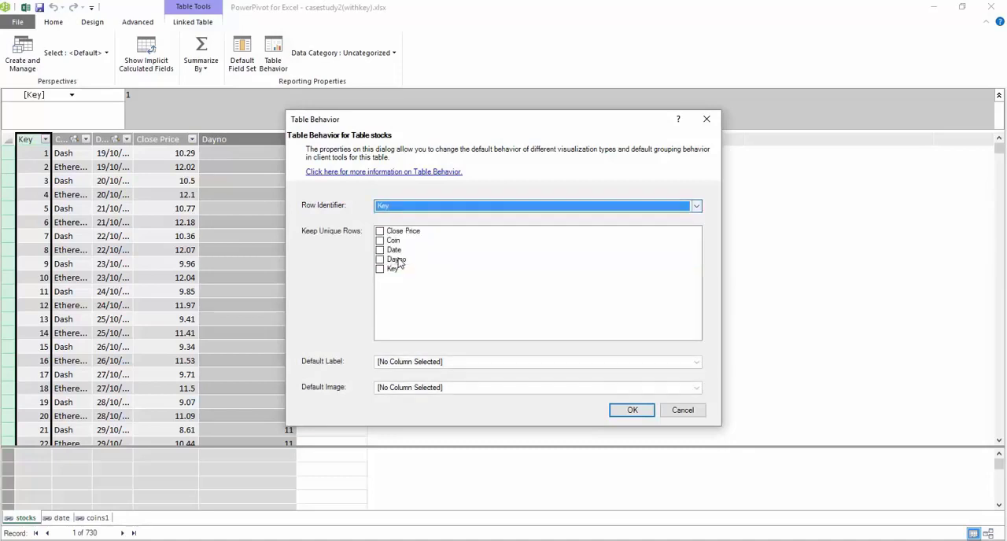
{"action": "left_click", "coordinate": [632, 409]}
Step: Rename the calculated column that looks up the date 50 days back as Fday 50
{"action": "right_click", "coordinate": [348, 139]}
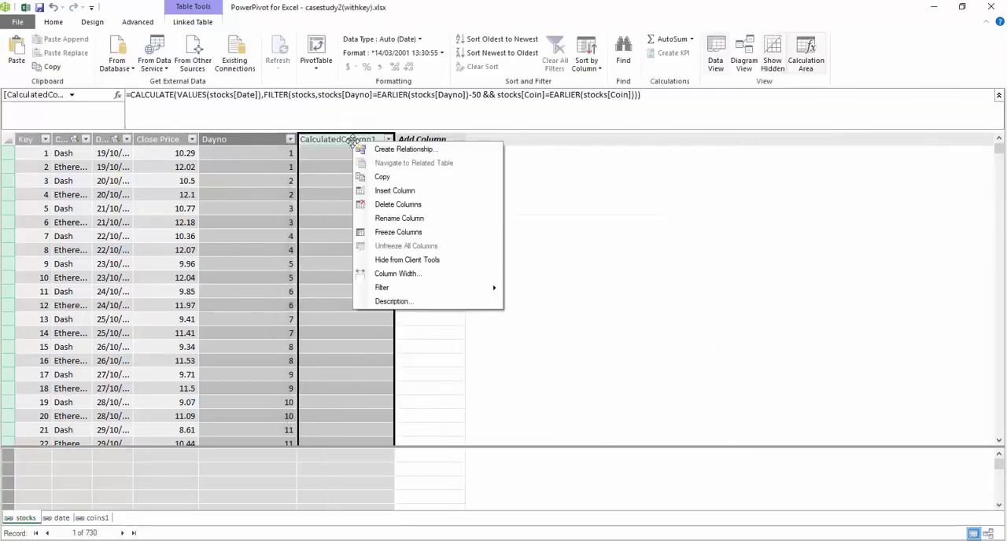
{"action": "left_click", "coordinate": [387, 221]}
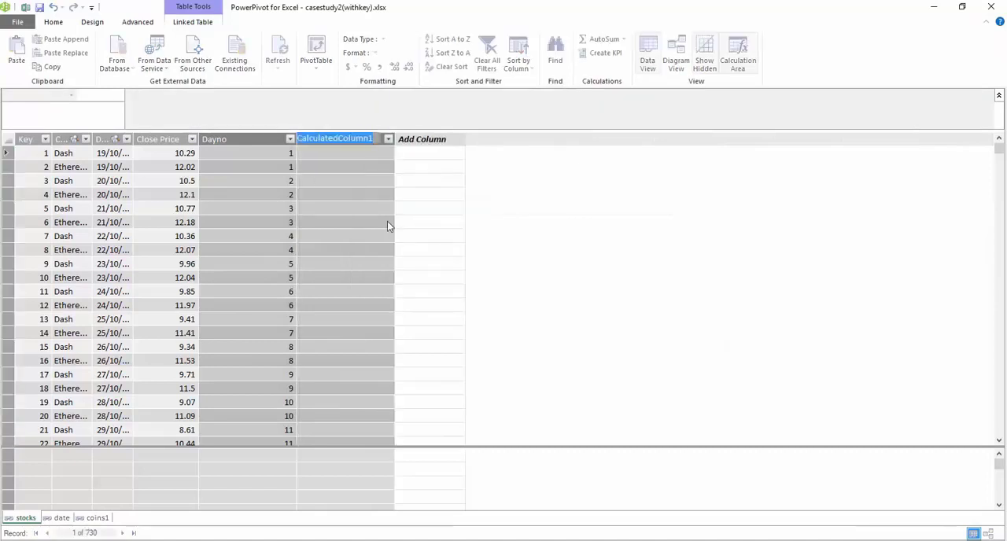
{"action": "type", "text": "F"}
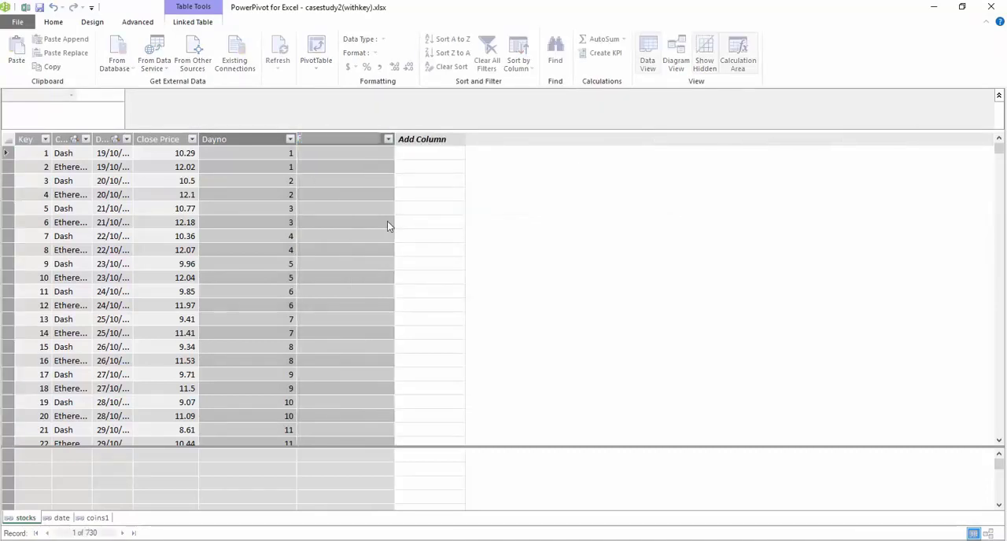
{"action": "type", "text": "day 50"}
{"action": "left_click", "coordinate": [352, 191]}
Step: Add a calculated column with =CALCULATE(AVERAGE(stocks[Close Price]),filter(stocks,stocks[Date]>=EARLIER([Fday 50]) && stocks[Date]<=EARLIER(stocks[Date]) && stocks[Coin]=EARLIER(stocks[Coin])))
{"action": "left_click", "coordinate": [416, 146]}
{"action": "type", "text": "=CALCULATE(AVERAGE(stock[Close Price]),filter(stock,stock[Date]>=EARLIER([Fday 50]) && stock[Date]<=EARLIER(stock[Date]) && stock[Coin]=EARLIER(stock[Coin])))"}
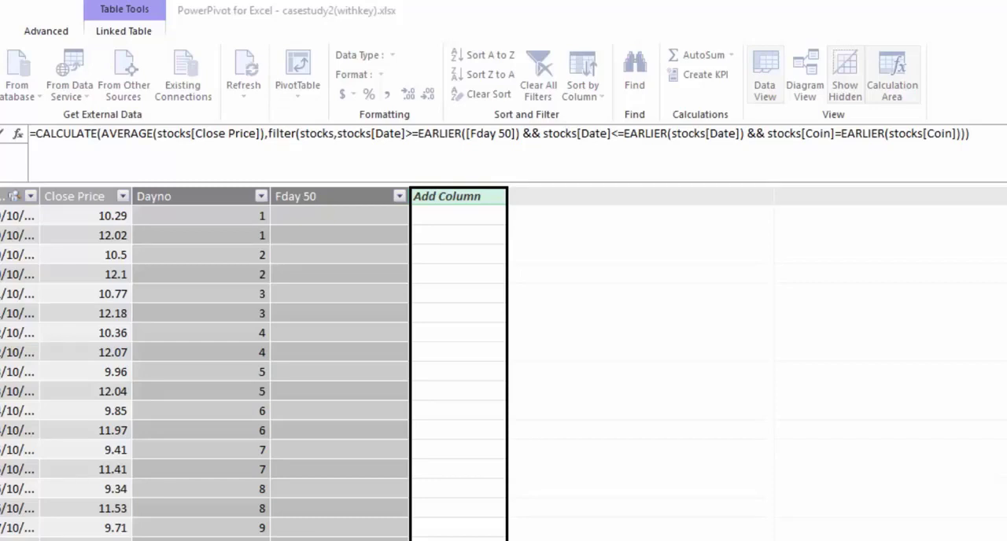
{"action": "key", "text": "Return"}
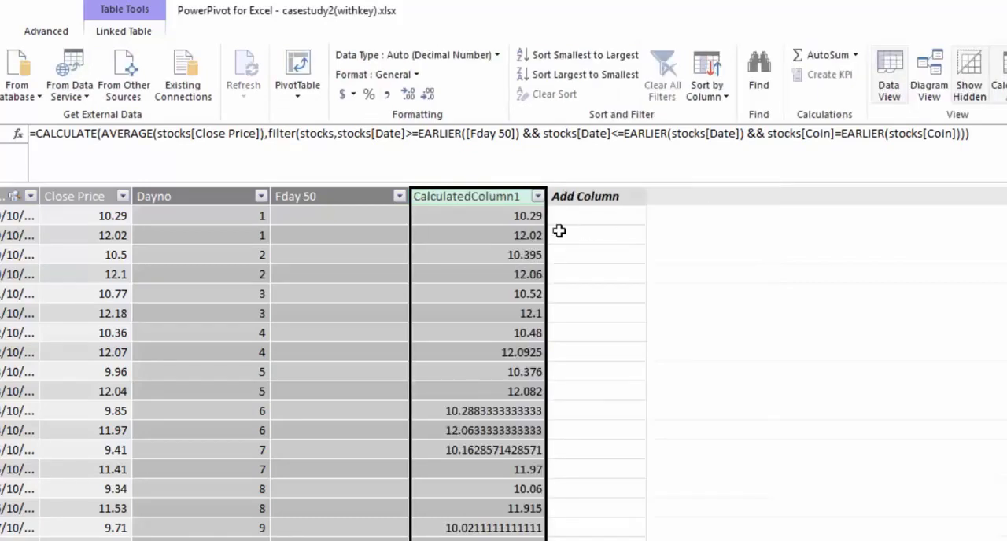
Step: Rename the new calculated column of averaged close prices as 50 day average
{"action": "right_click", "coordinate": [478, 218]}
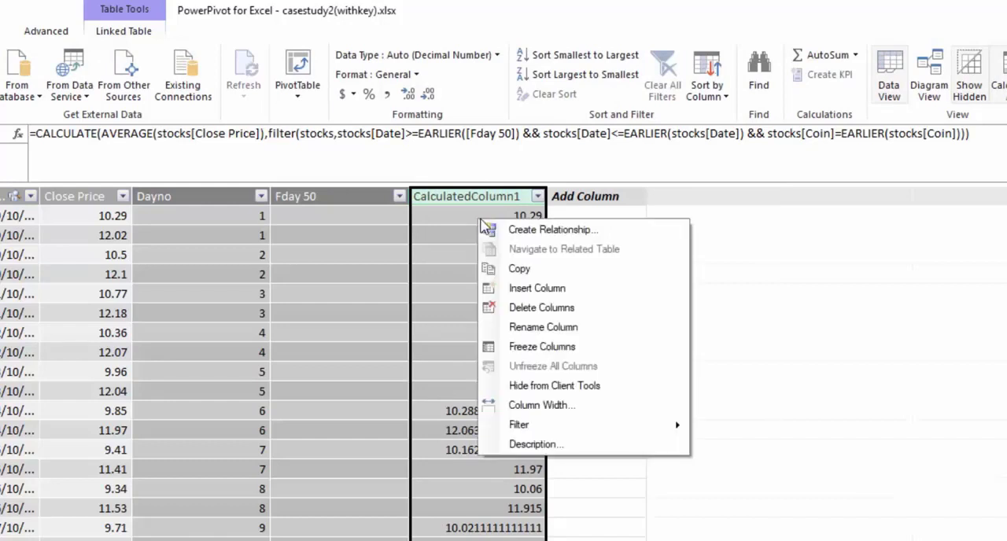
{"action": "left_click", "coordinate": [519, 326]}
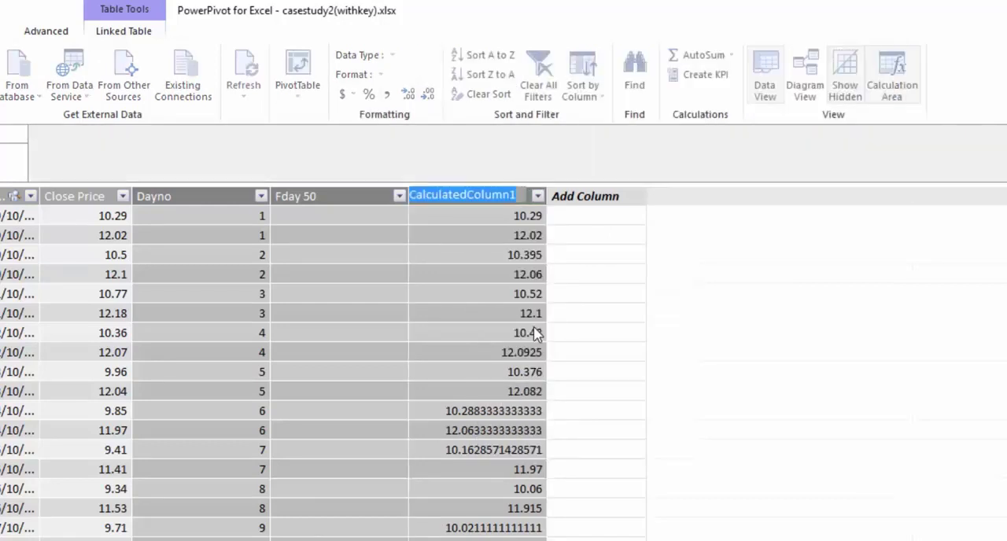
{"action": "type", "text": "50 day average"}
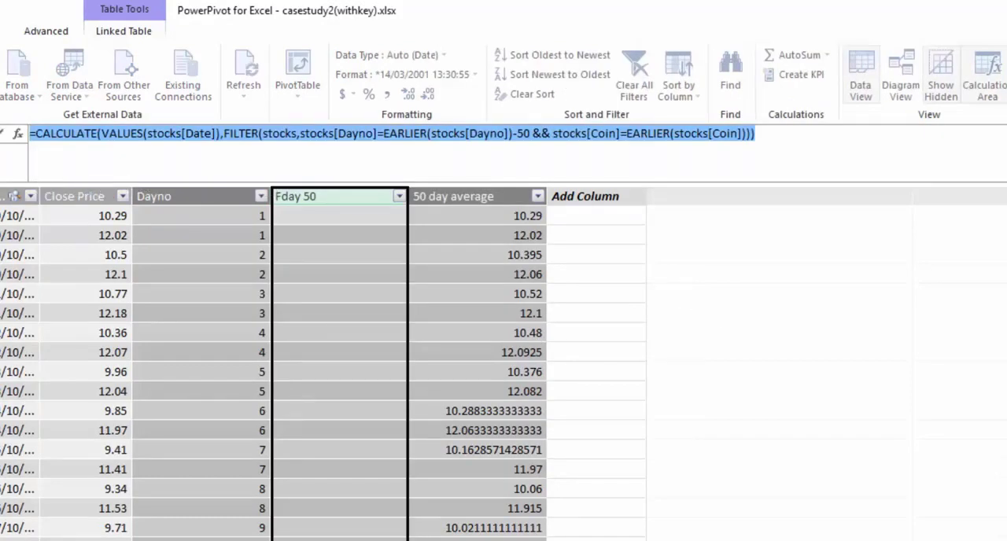
Step: Add a calculated column with =CALCULATE(VALUES(stocks[Date]),FILTER(stocks,stocks[Dayno]=EARLIER(stocks[Dayno])-100 && stocks[Coin]=EARLIER(stocks[Coin])))
{"action": "left_click", "coordinate": [570, 196]}
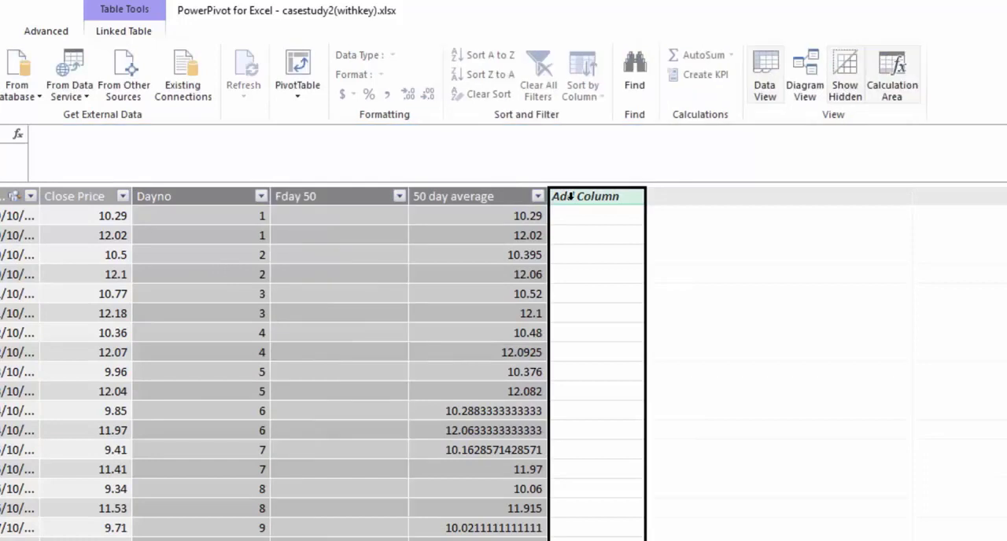
{"action": "left_click", "coordinate": [48, 136]}
{"action": "type", "text": "=CALCULATE(VALUES(stocks[Date]),FILTER(stocks,stocks[Dayno]=EARLIER(stocks[Dayno])-50 && stocks[Coin]=EARLIER(stocks[Coin])))"}
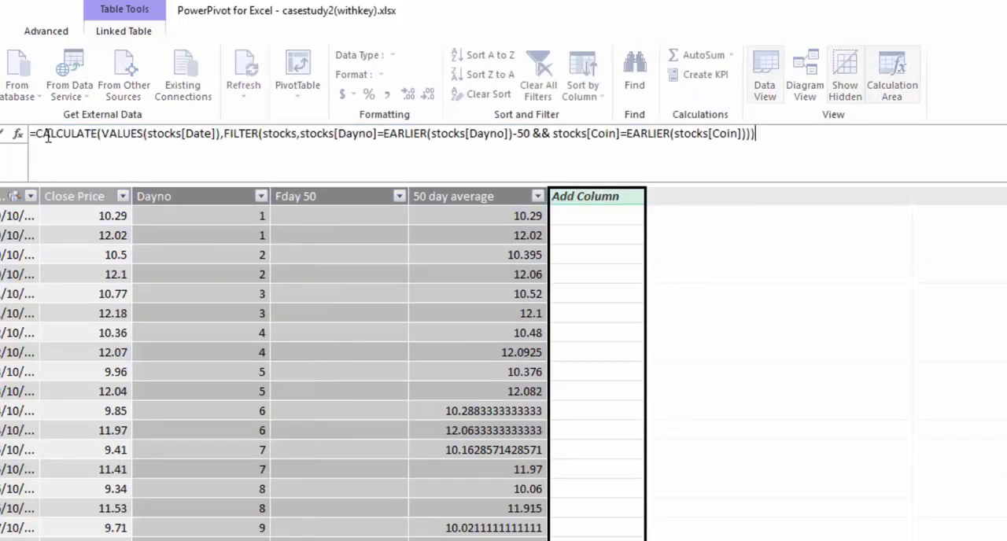
{"action": "left_click_drag", "start_coordinate": [532, 134], "coordinate": [518, 133]}
{"action": "type", "text": "100"}
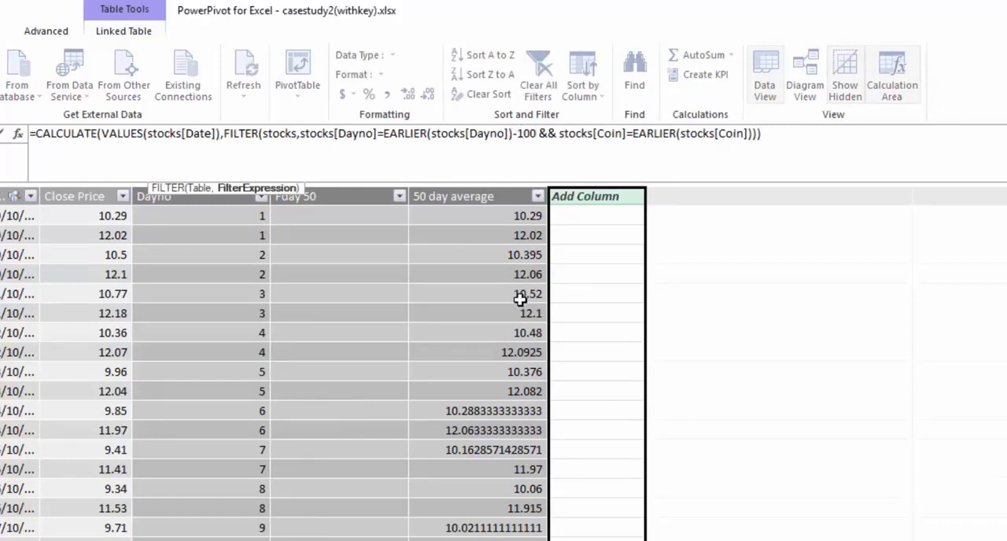
{"action": "key", "text": "Return"}
Step: Rename the calculated column that looks up the date 100 days back as Fday 100
{"action": "right_click", "coordinate": [577, 200]}
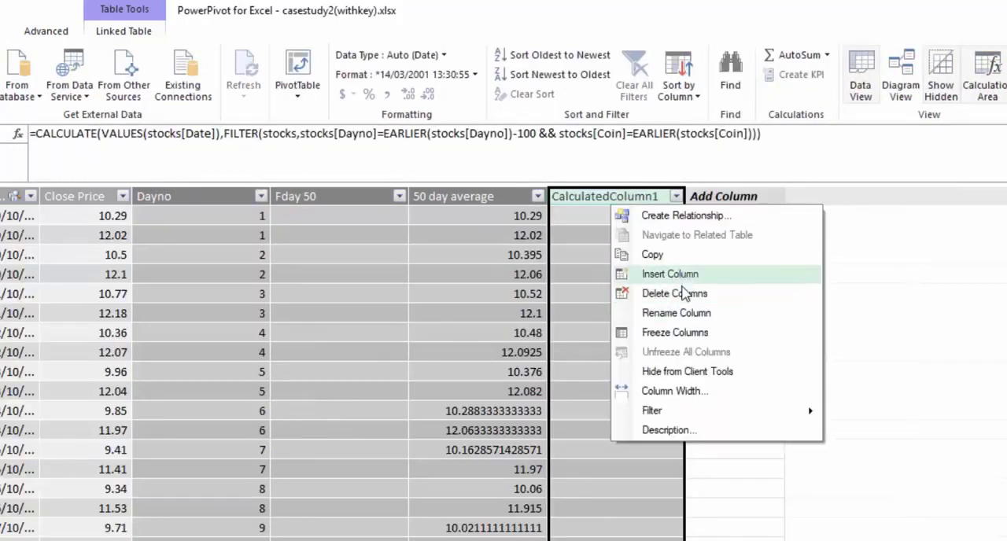
{"action": "left_click", "coordinate": [681, 324]}
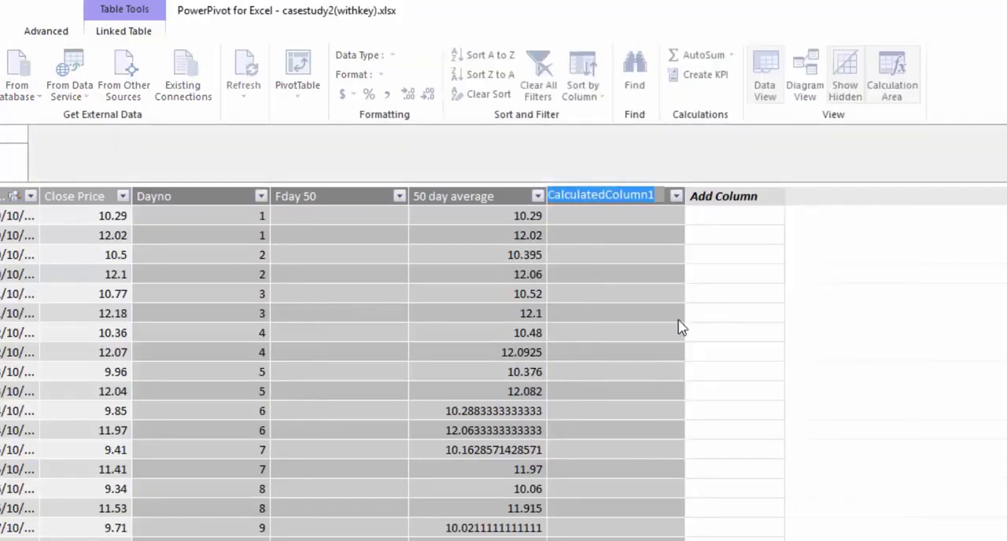
{"action": "type", "text": "Fday"}
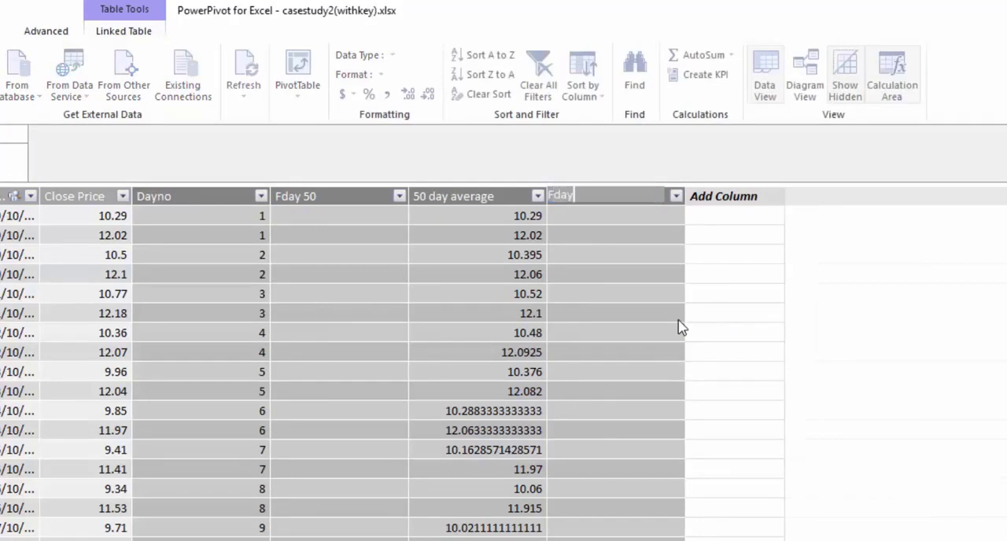
{"action": "type", "text": " 100"}
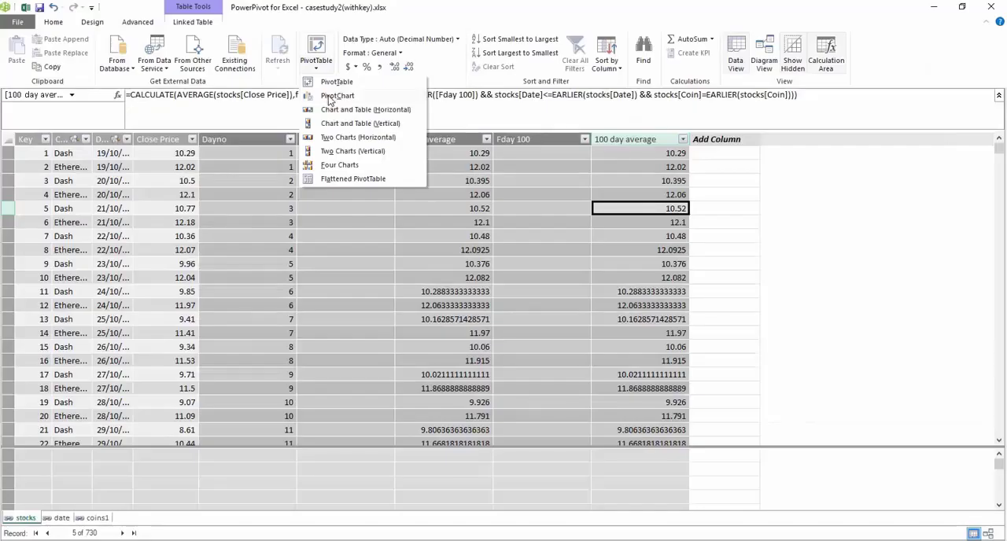
Step: Create a PivotChart on a new worksheet with year and Month Name from the date table as its axis categories
{"action": "left_click", "coordinate": [329, 97]}
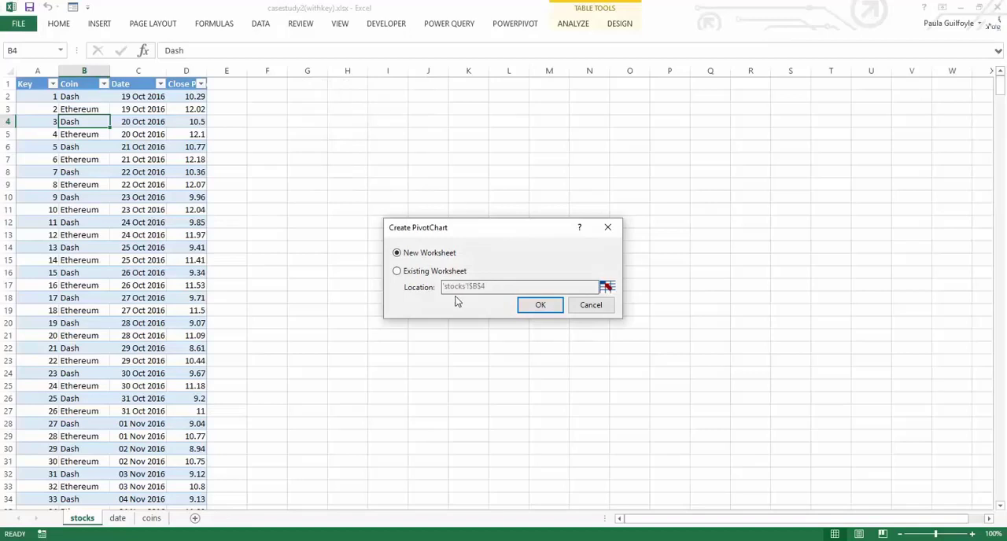
{"action": "left_click", "coordinate": [541, 308]}
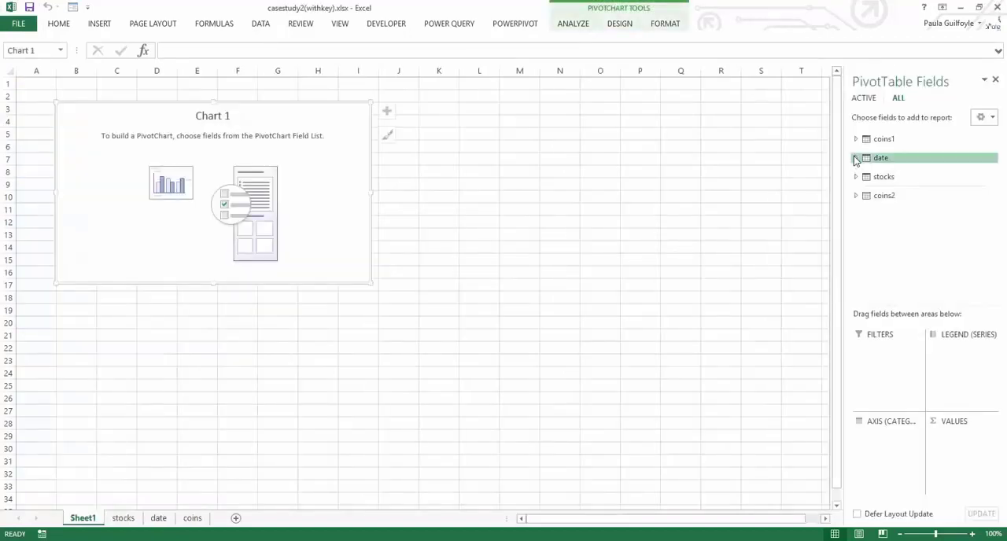
{"action": "left_click", "coordinate": [856, 159]}
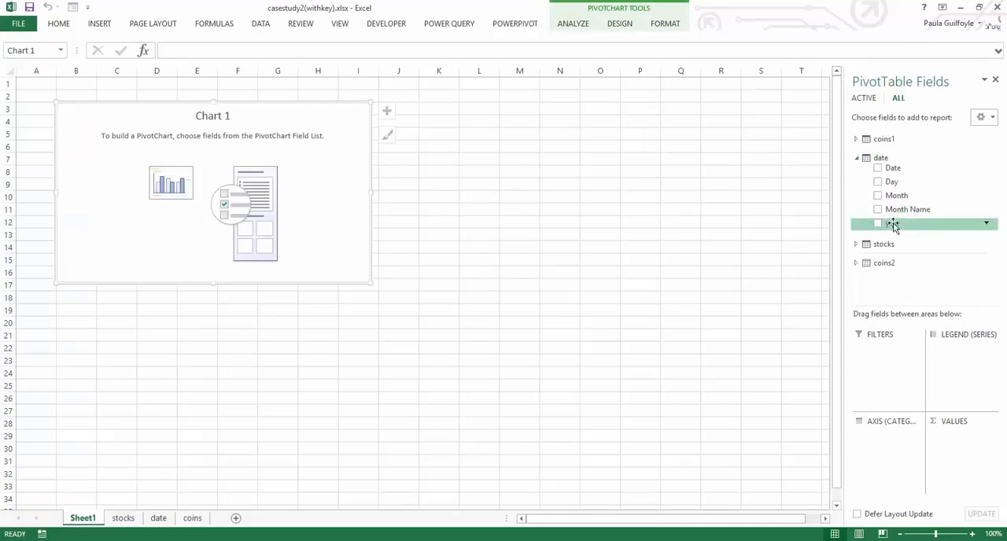
{"action": "left_click_drag", "start_coordinate": [886, 227], "coordinate": [880, 437]}
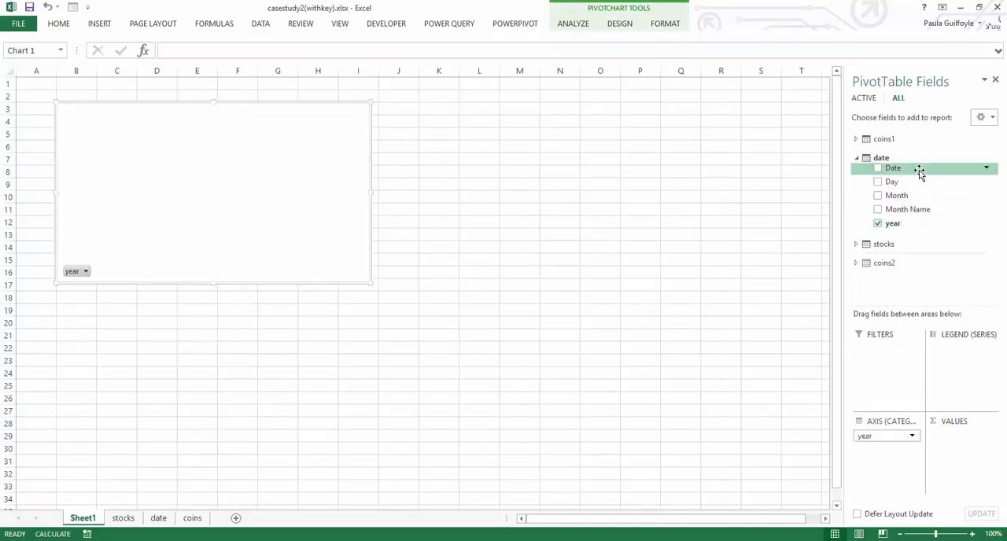
{"action": "left_click_drag", "start_coordinate": [903, 221], "coordinate": [887, 468]}
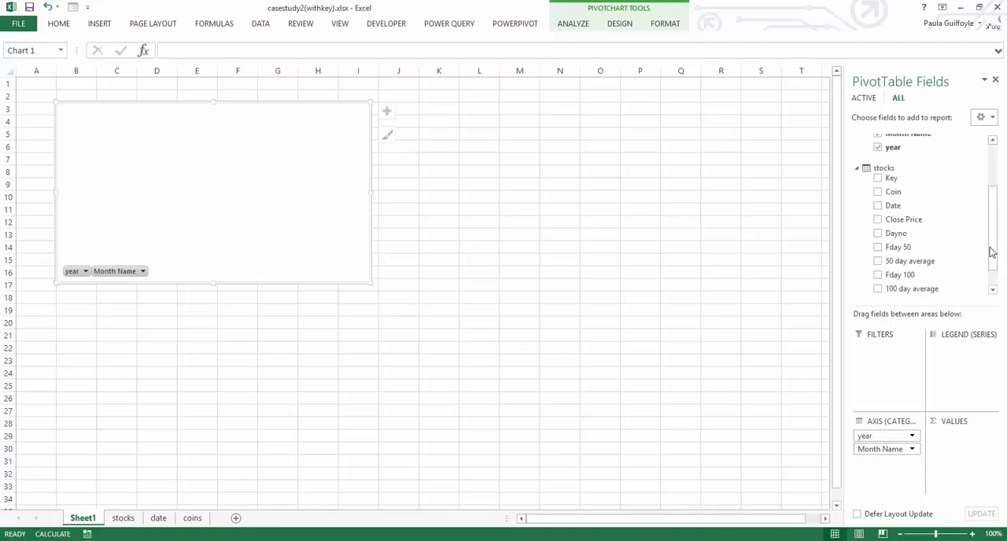
Step: Add 50 day average, 100 day average and Close Price from the stocks table as chart values and change the chart type to Line
{"action": "left_click", "coordinate": [878, 263]}
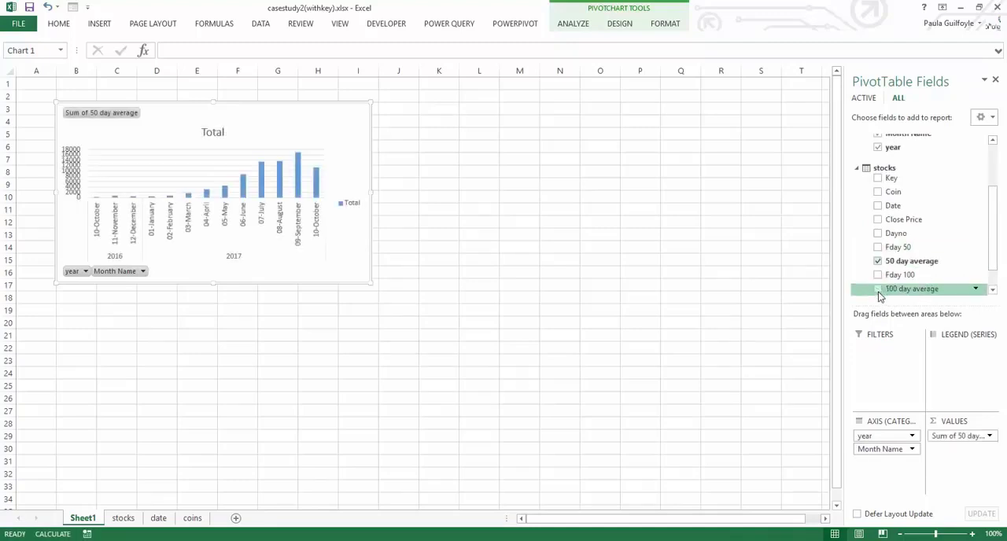
{"action": "left_click", "coordinate": [878, 289]}
{"action": "left_click", "coordinate": [878, 220]}
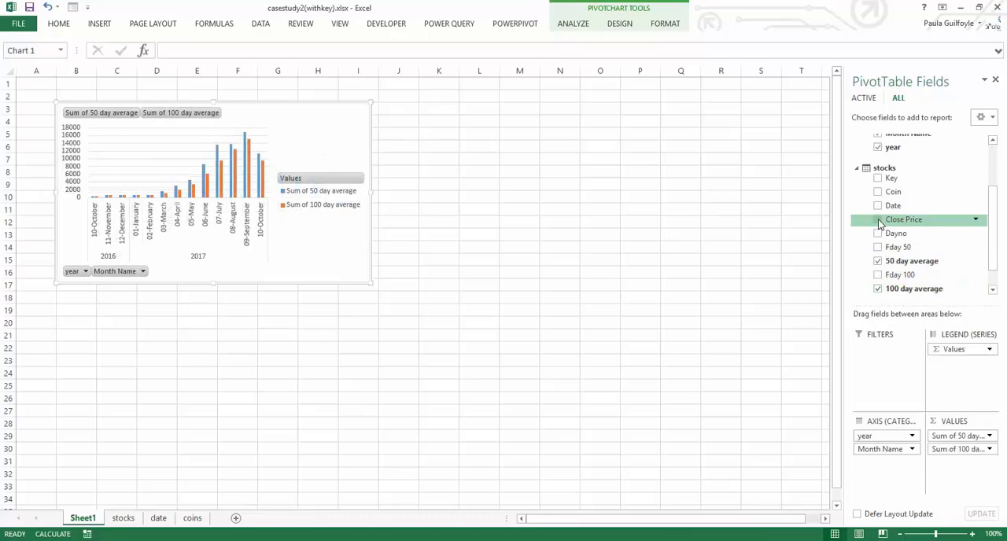
{"action": "left_click", "coordinate": [304, 160]}
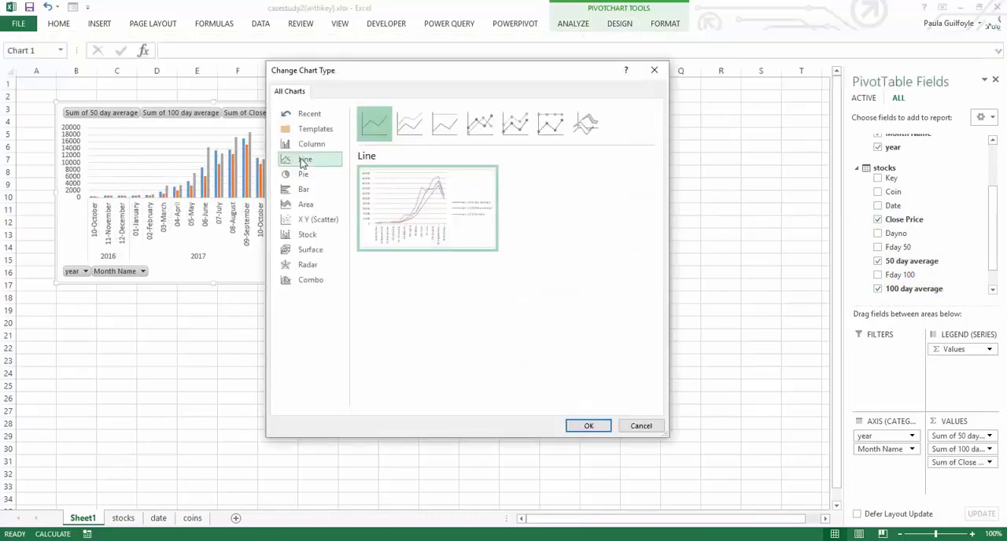
{"action": "left_click", "coordinate": [588, 425]}
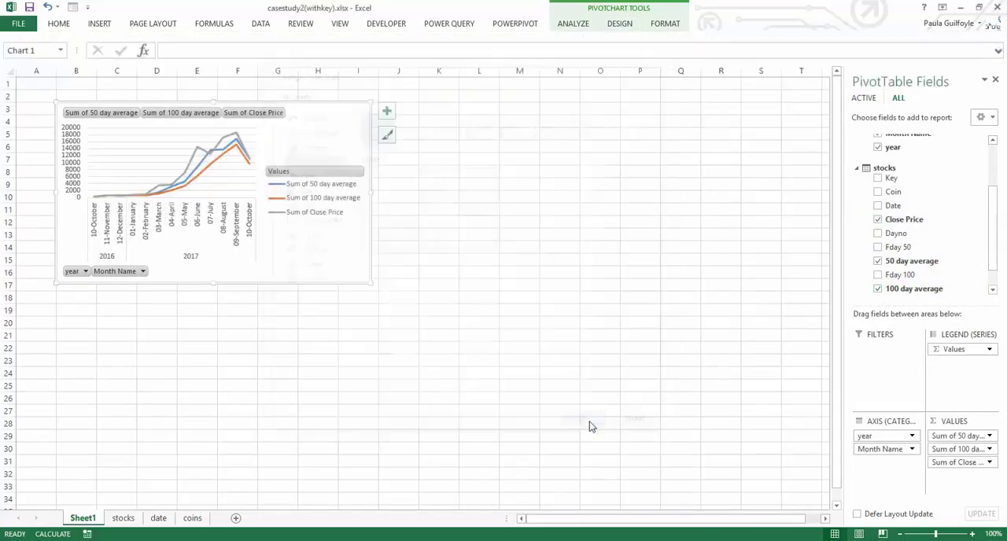
Step: Insert a slicer for Coins from the coins1 table, place it beside the chart, and filter it to Ethereum
{"action": "left_click", "coordinate": [252, 66]}
{"action": "left_click", "coordinate": [635, 177]}
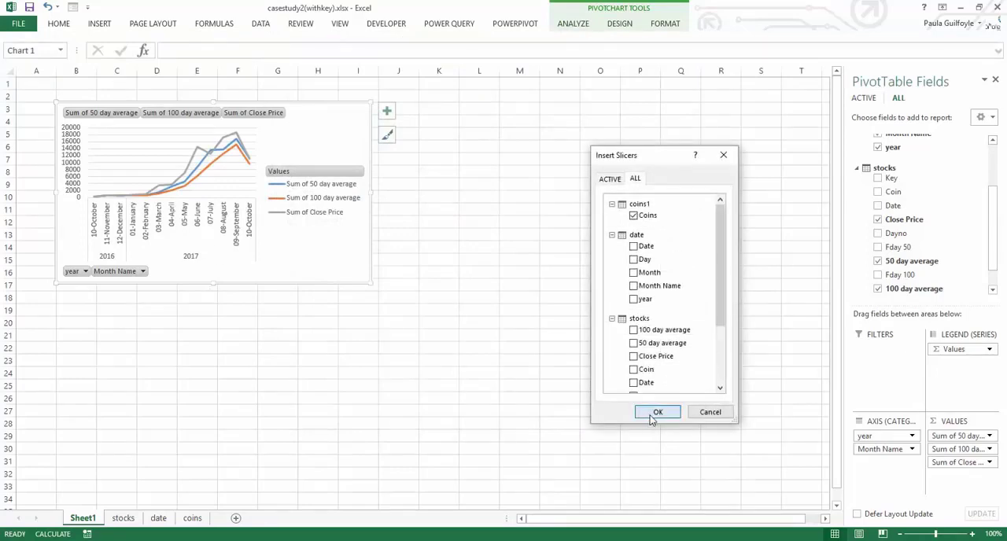
{"action": "left_click", "coordinate": [653, 413]}
{"action": "left_click_drag", "start_coordinate": [435, 223], "coordinate": [438, 114]}
{"action": "left_click", "coordinate": [431, 151]}
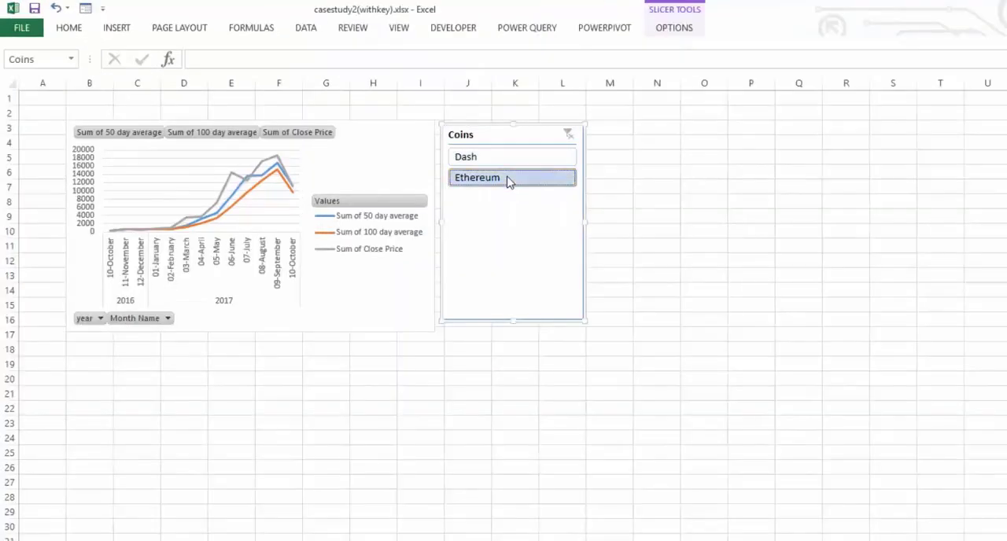